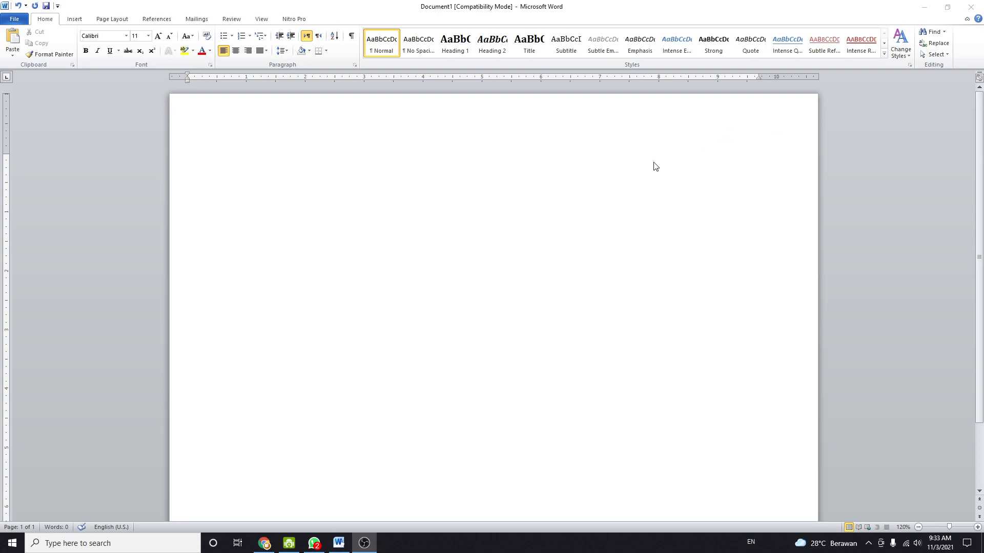
- Start a new WordArt object using the rainbow-coloured style with a slanted grey shadow
left_click(74, 20)
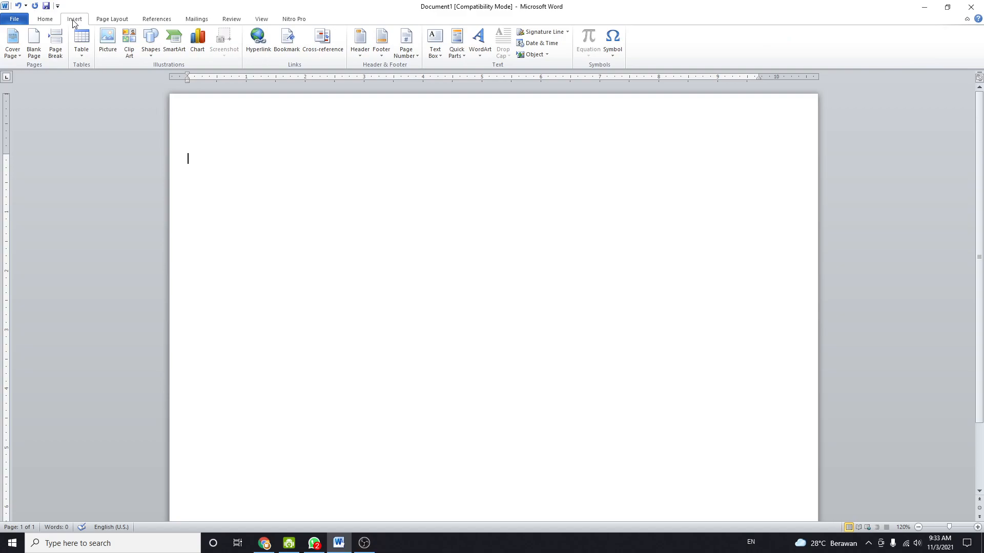
left_click(481, 57)
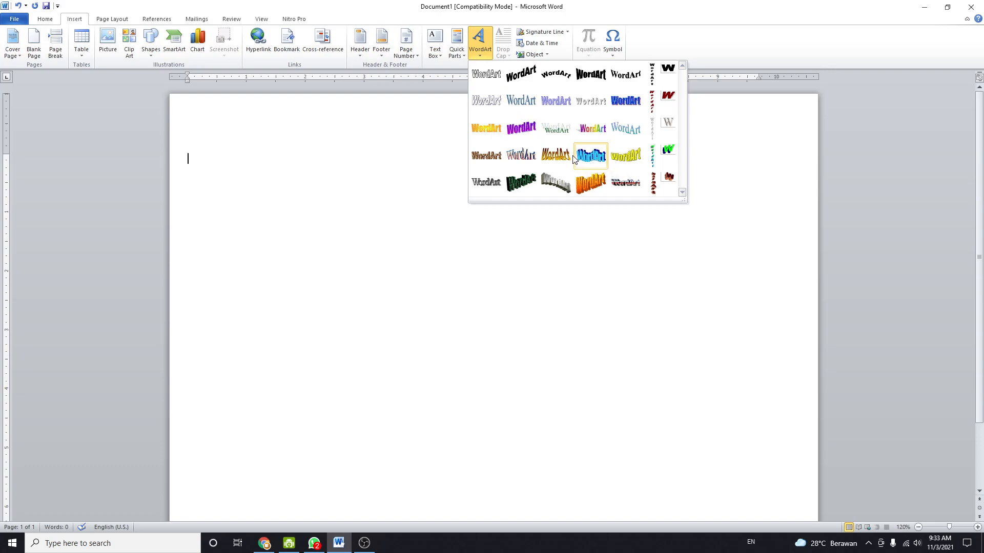
left_click(592, 126)
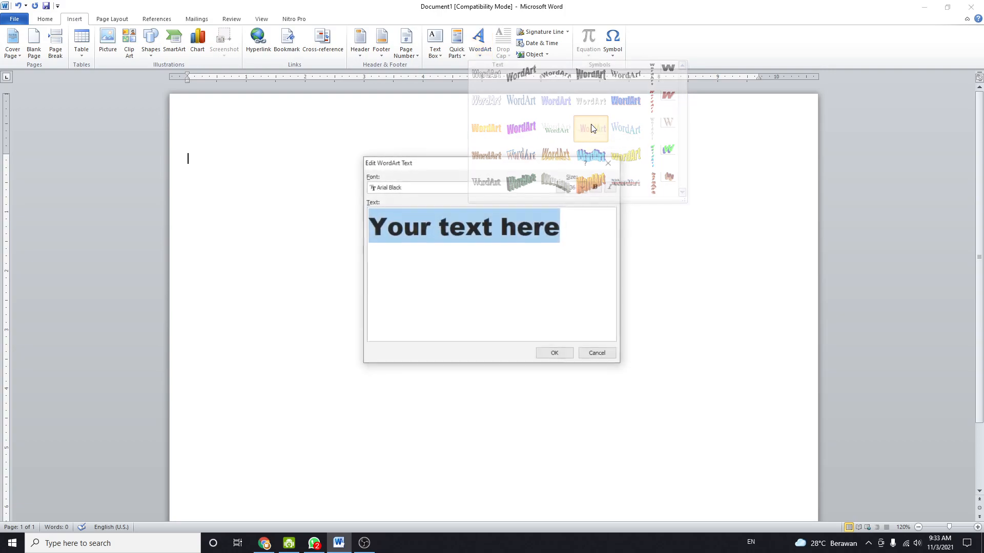
- Replace the WordArt placeholder text with "Save Earth" and place it in the document
left_click(560, 224)
left_click_drag(561, 224, 344, 204)
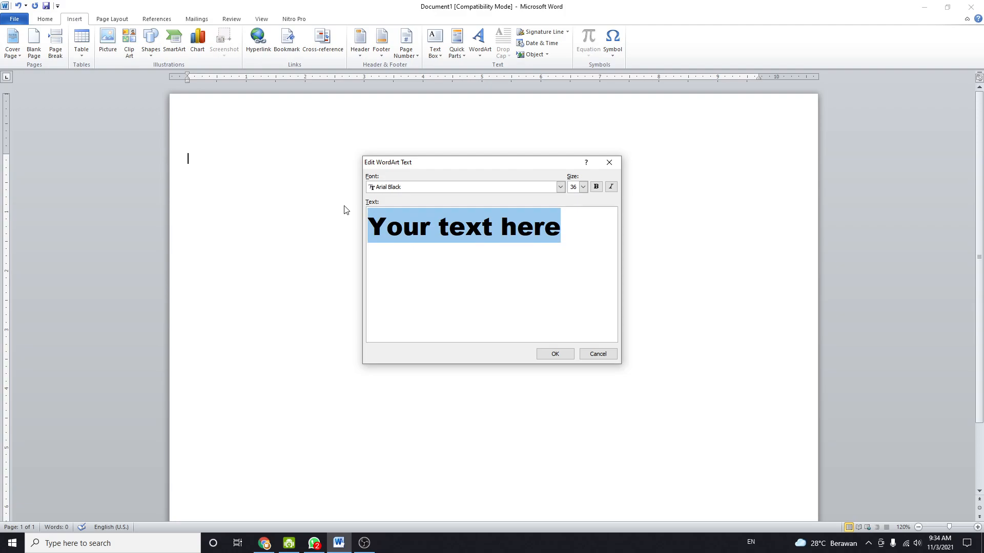
type("W")
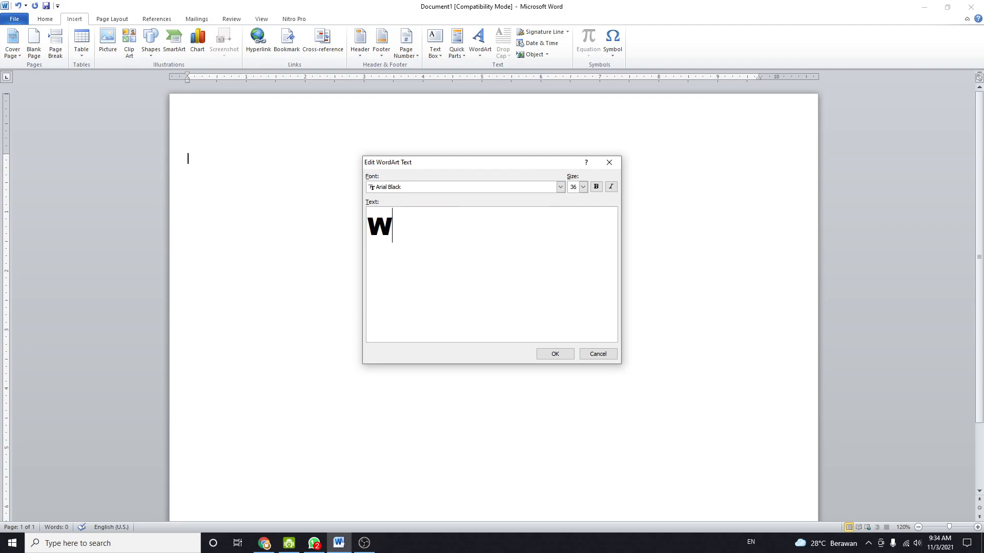
type("ord")
key("BackSpace")
key("BackSpace")
key("BackSpace")
key("BackSpace")
type("Save")
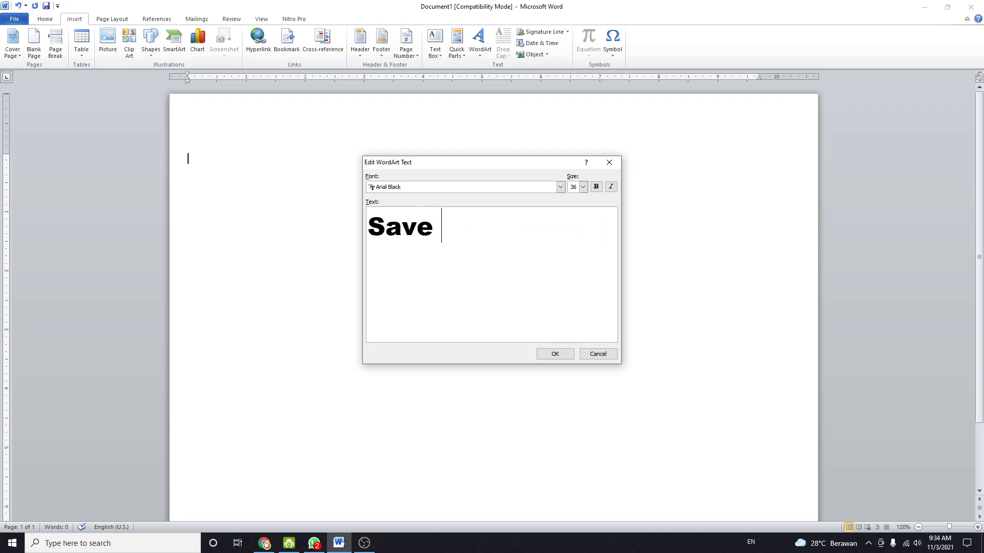
type(" Earth")
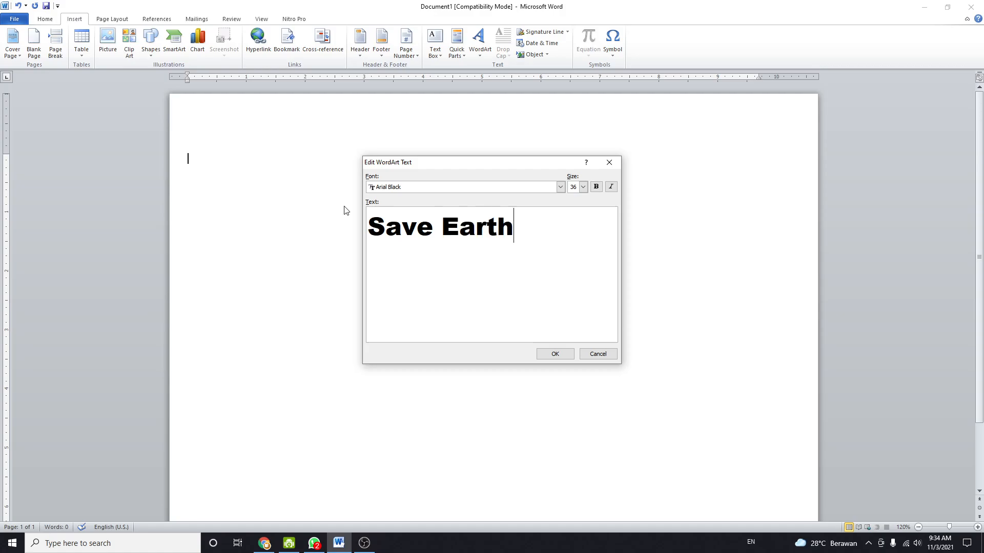
left_click(555, 354)
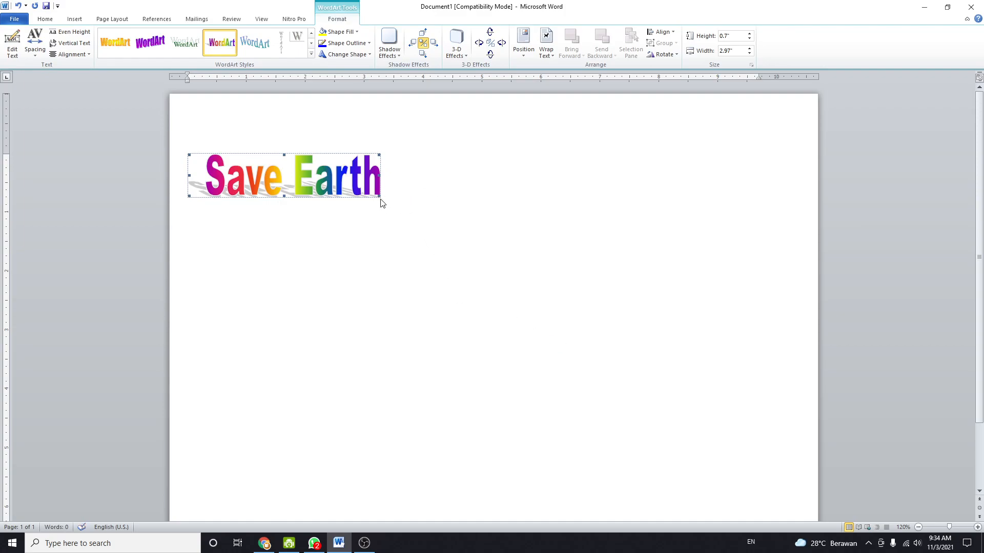
- Enlarge the Save Earth WordArt to about 1.68" high and 4.61" wide
left_click_drag(379, 196, 493, 253)
left_click_drag(406, 212, 429, 225)
left_click(428, 212)
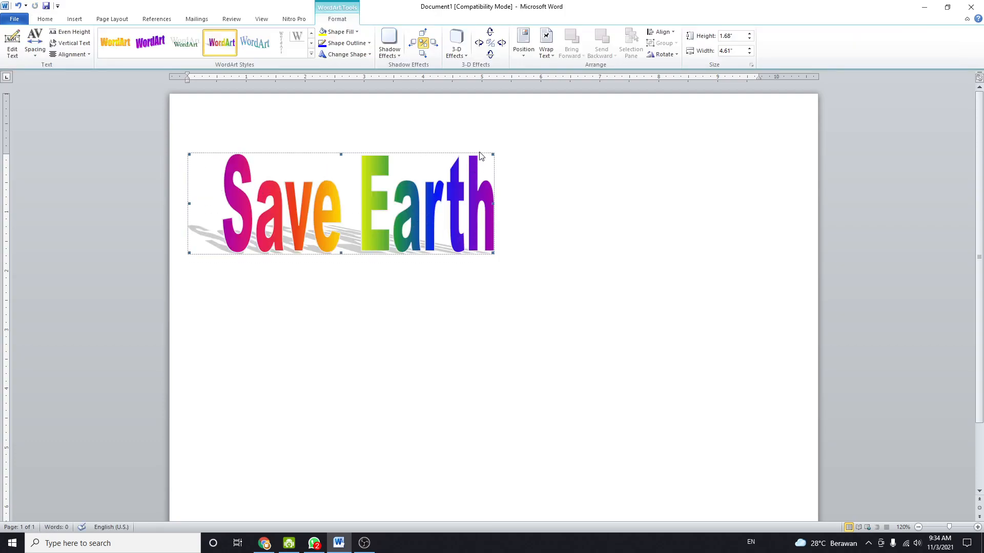
- Set the WordArt's text wrapping to In Front of Text and move it down and right towards the page's centre
left_click(549, 57)
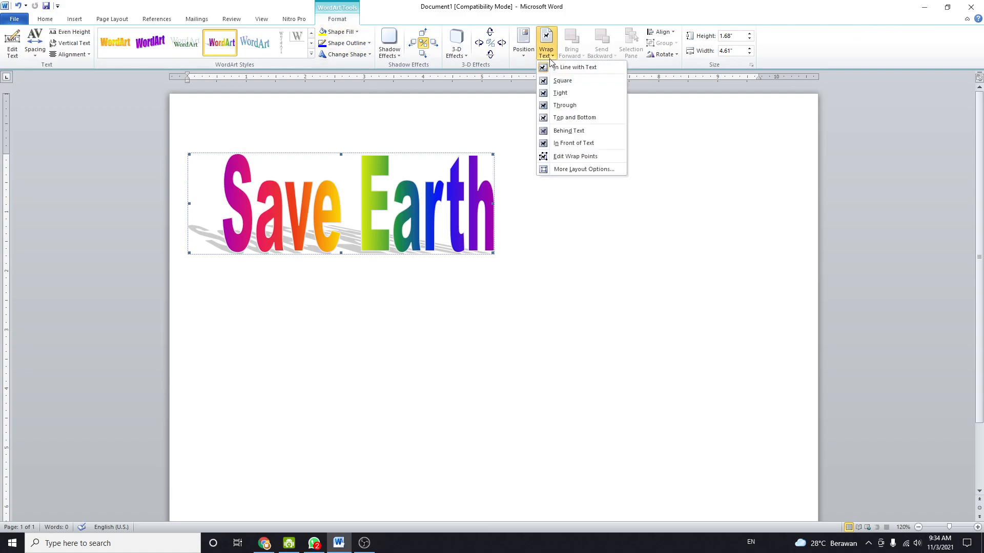
left_click(573, 143)
left_click_drag(419, 189, 556, 251)
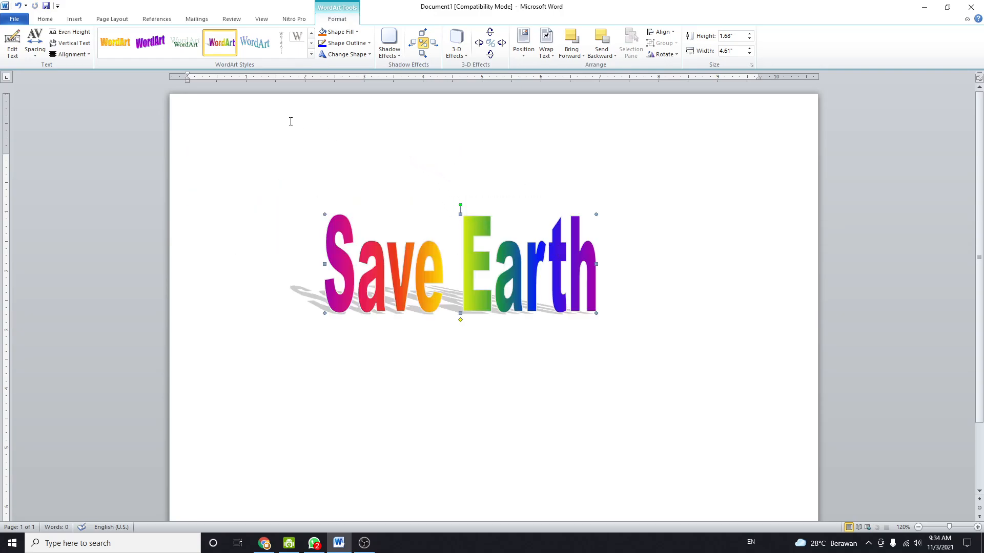
left_click(454, 56)
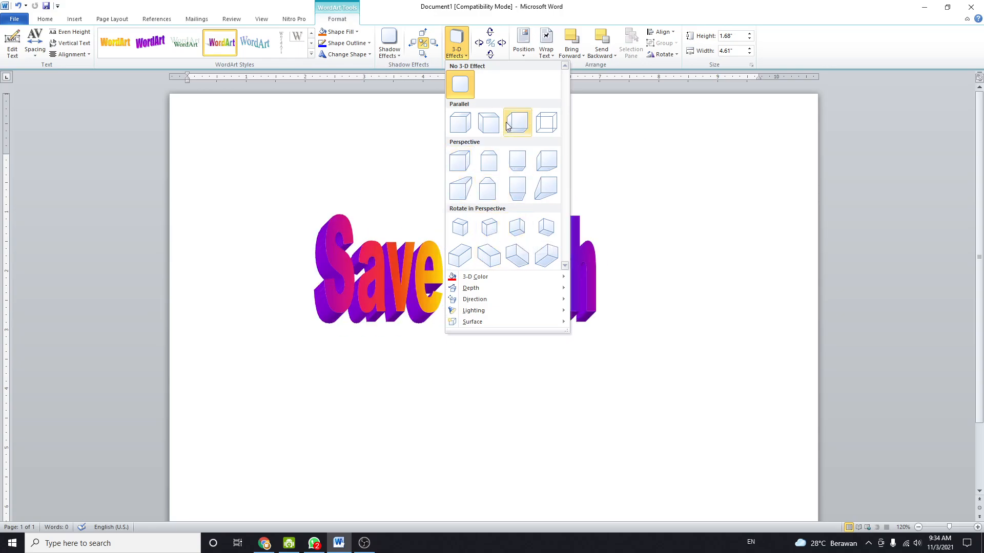
left_click(419, 59)
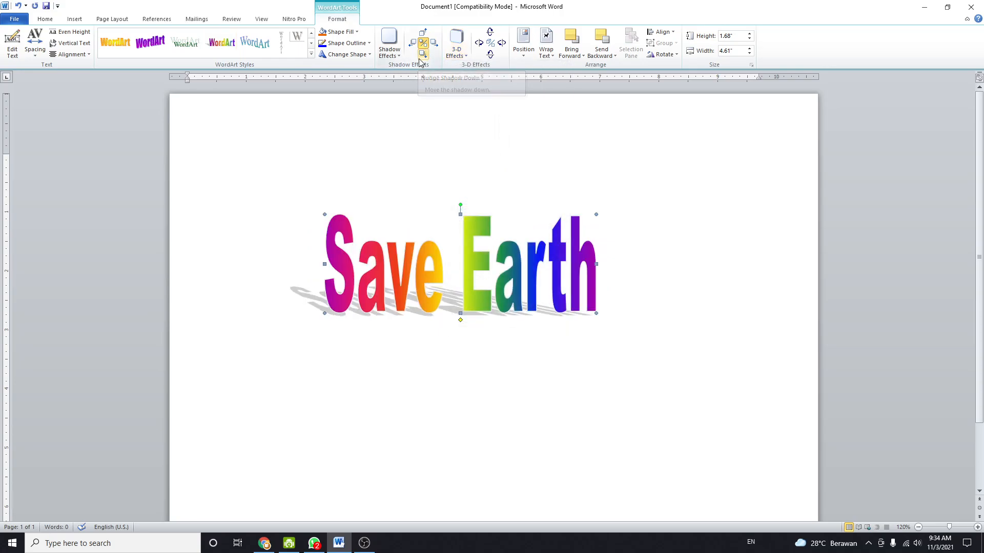
- Nudge the WordArt's shadow a few times in each direction: down, right, left and up
left_click(422, 54)
left_click(421, 56)
left_click(421, 56)
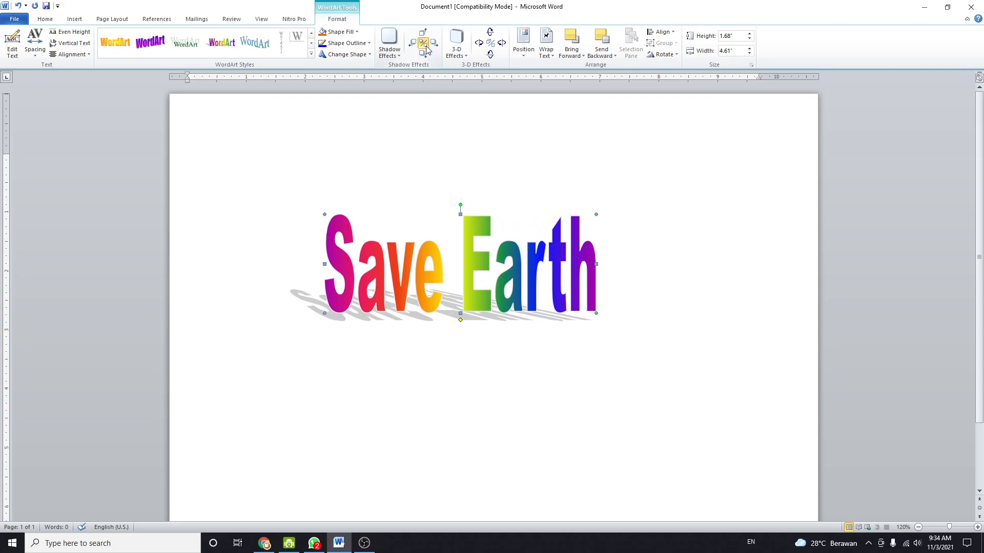
left_click(434, 45)
left_click(434, 45)
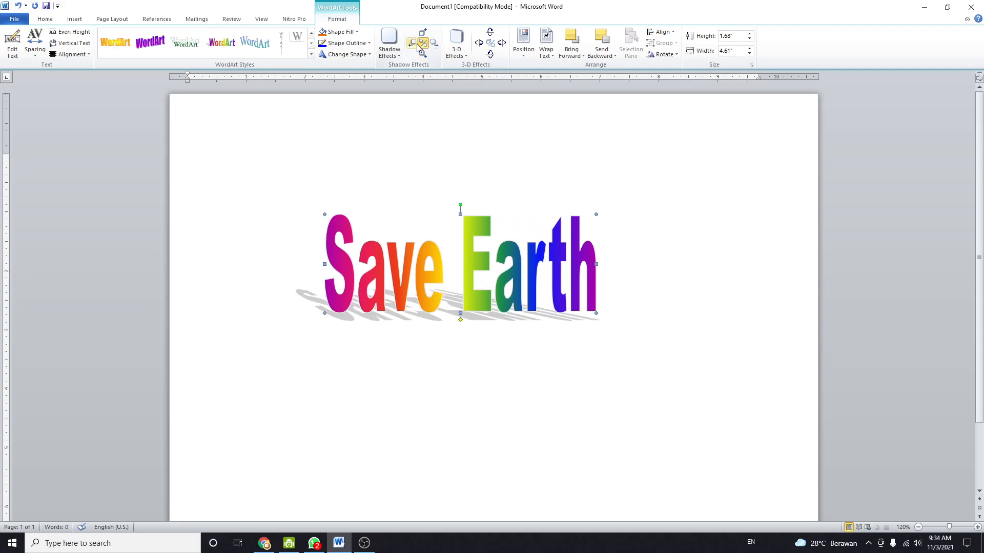
left_click(414, 41)
left_click(414, 42)
left_click(423, 34)
left_click(423, 33)
left_click(423, 34)
left_click(424, 34)
- Toggle the WordArt's shadow off and on several times
left_click(424, 44)
left_click(425, 44)
left_click(425, 45)
left_click(425, 44)
left_click(425, 44)
left_click(425, 44)
- Apply an additional shadow style that casts a light grey shadow up and to the left of the Save Earth letters
left_click(389, 43)
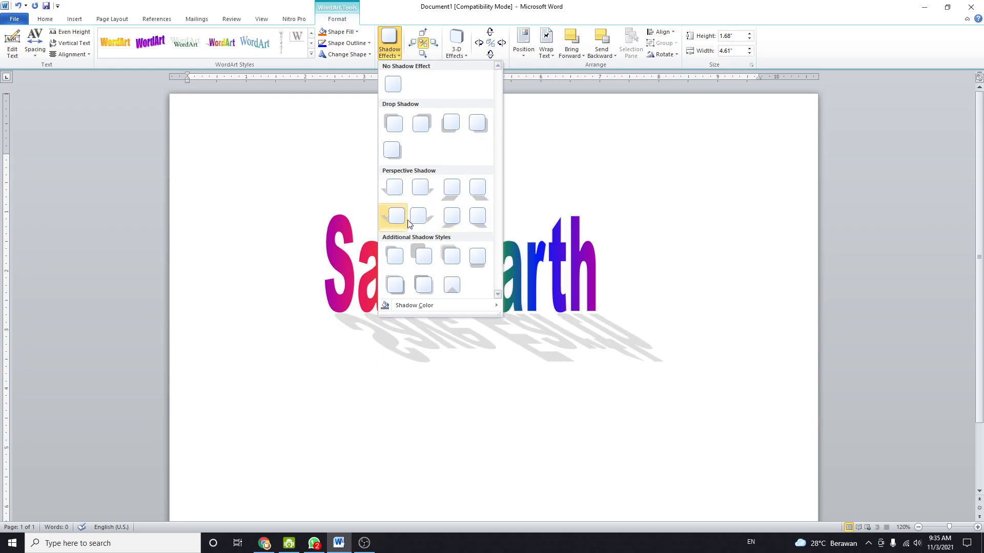
left_click(439, 256)
left_click(727, 298)
left_click(589, 301)
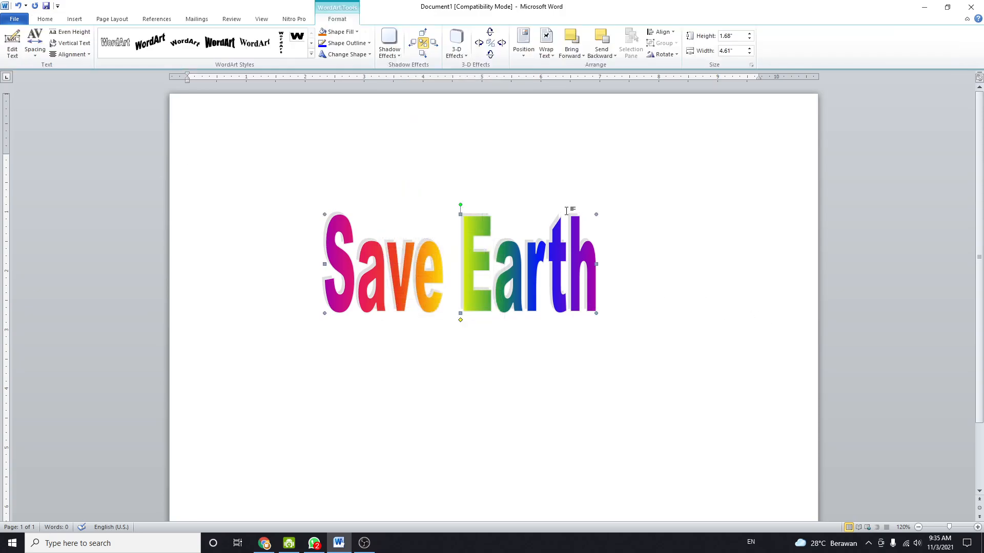
- Change the WordArt's shape to the warp with a flat top edge and a downward-bulging bottom edge
left_click(359, 31)
left_click(360, 32)
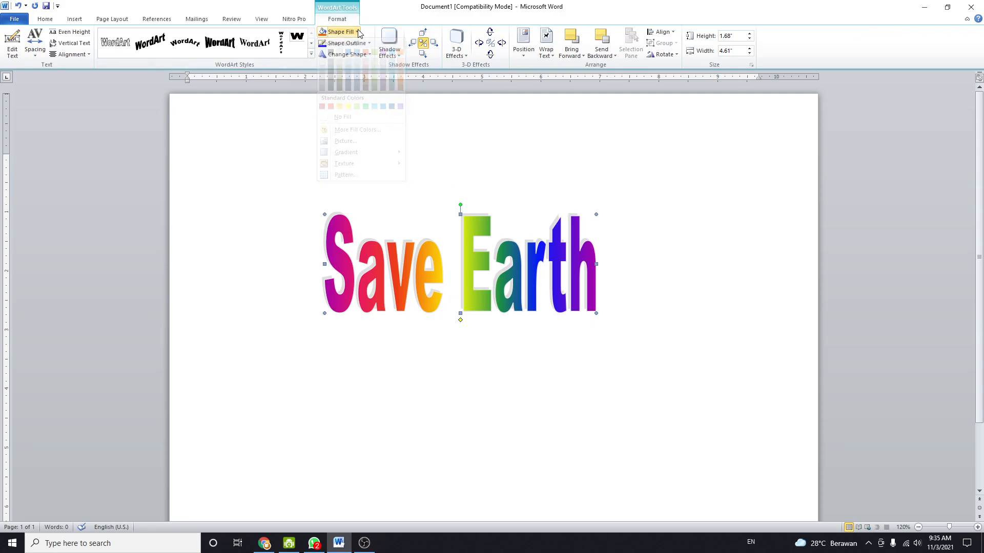
left_click(360, 58)
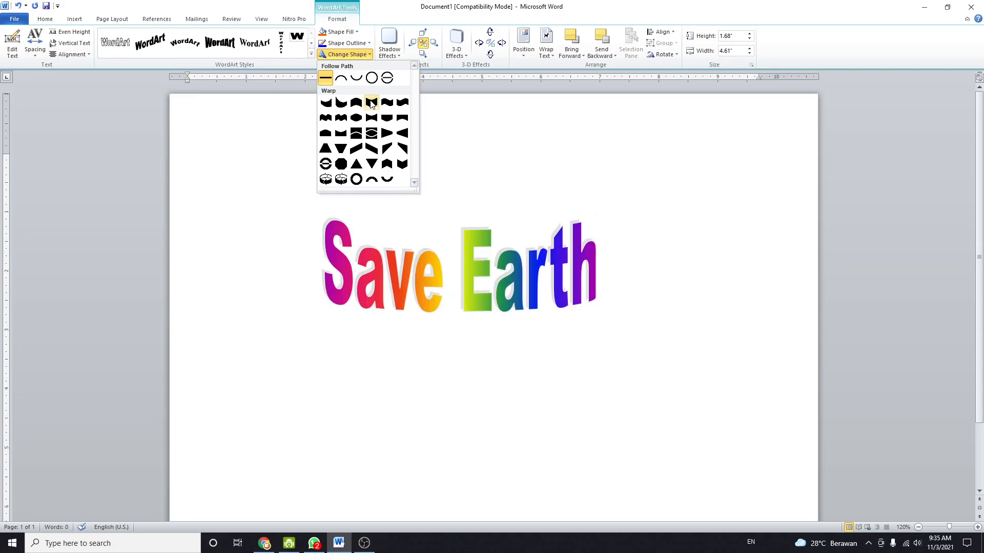
left_click(391, 118)
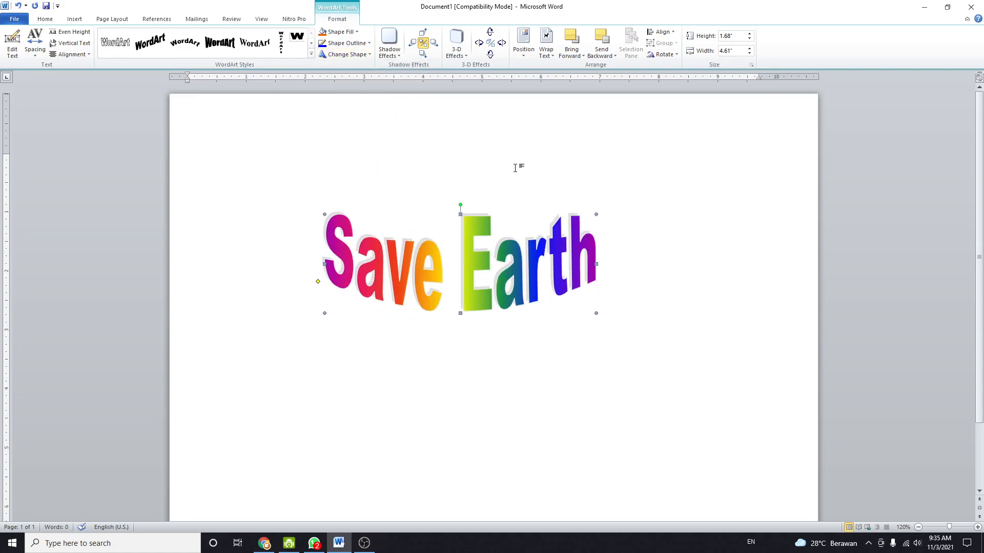
- Fill the WordArt with a dark-variation gradient running diagonally from its upper-left corner, and deselect it
left_click(356, 32)
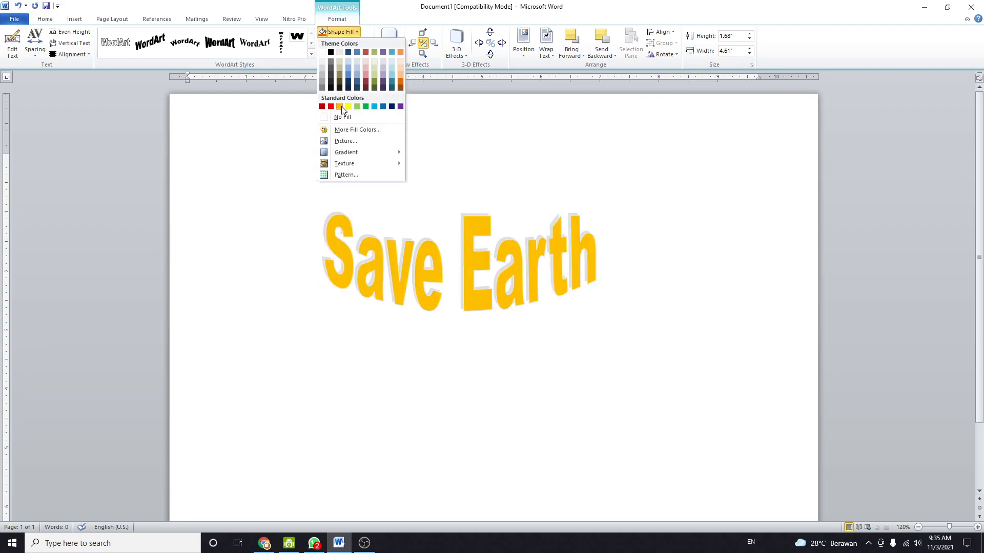
mouse_move(379, 153)
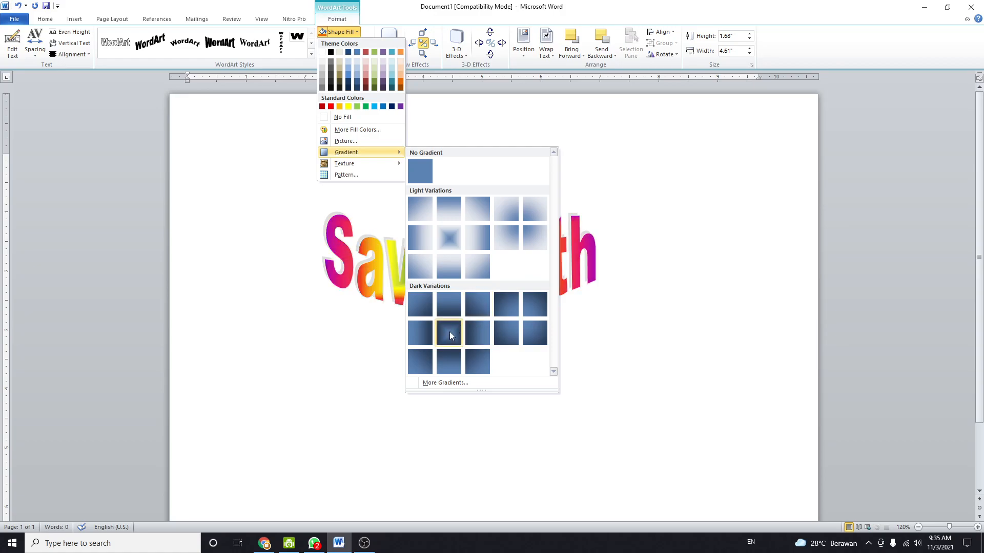
left_click(588, 311)
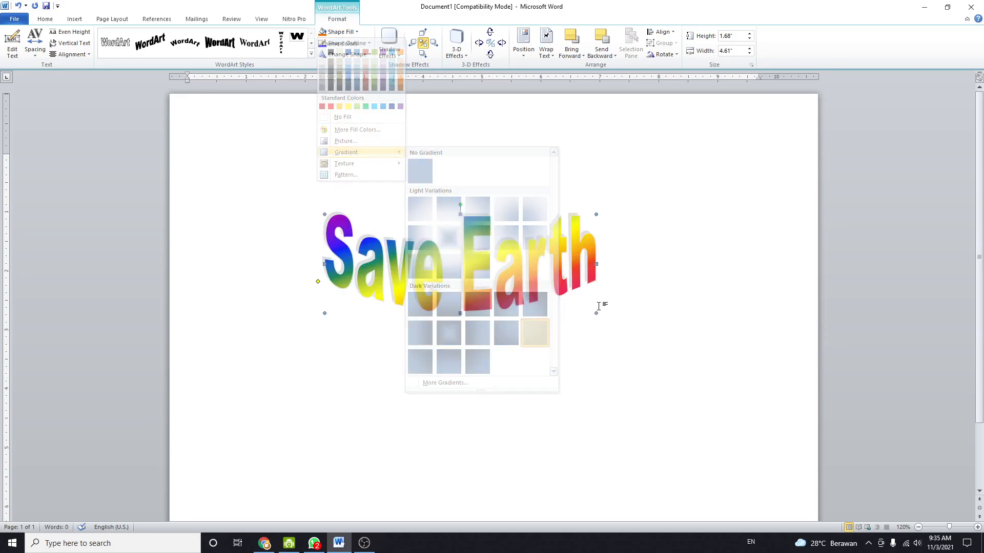
left_click(655, 286)
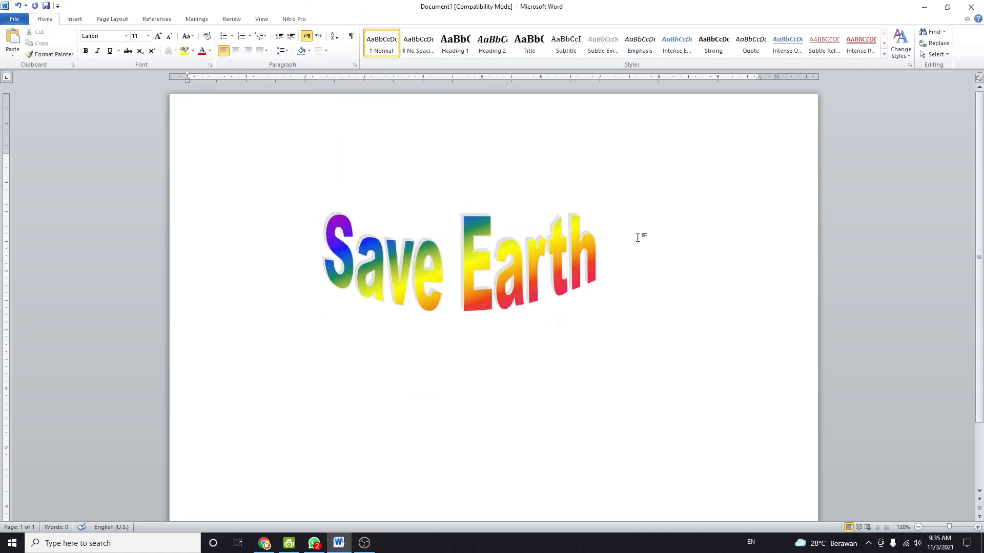
- Move the Save Earth WordArt slightly right and down on the page and set the document zoom to 100%
left_click(498, 270)
left_click_drag(498, 269, 511, 281)
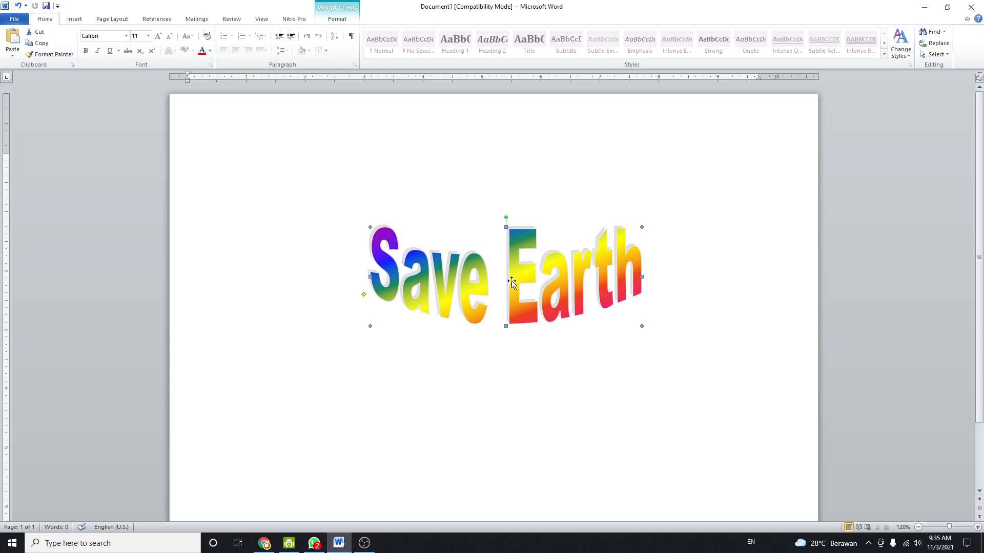
scroll(687, 327, "down", 3)
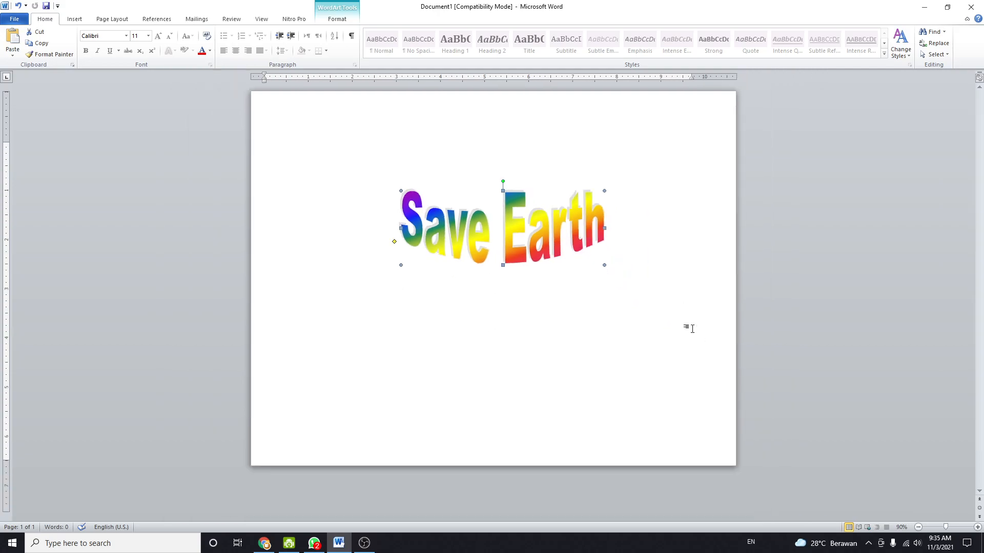
scroll(692, 328, "up", 1)
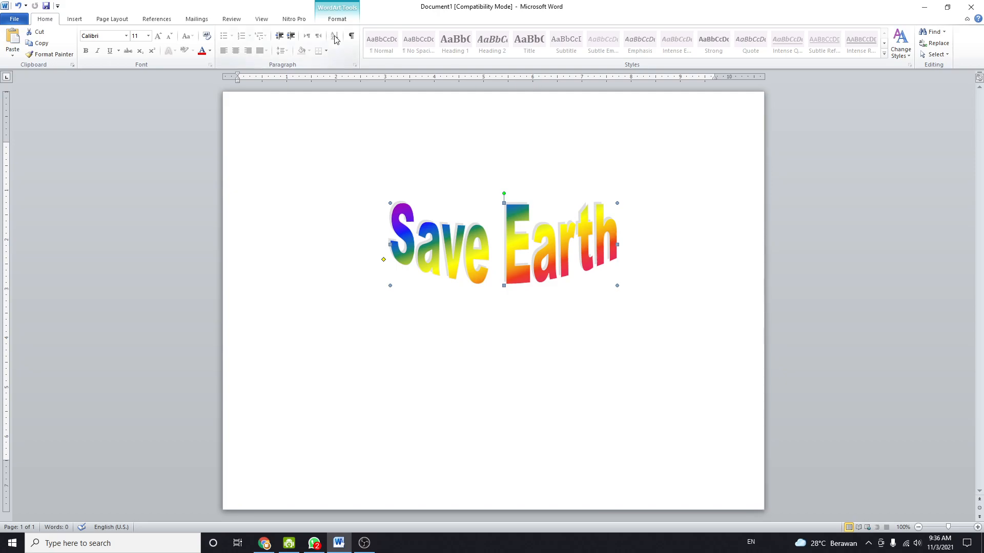
left_click(741, 228)
left_click_drag(250, 139, 433, 279)
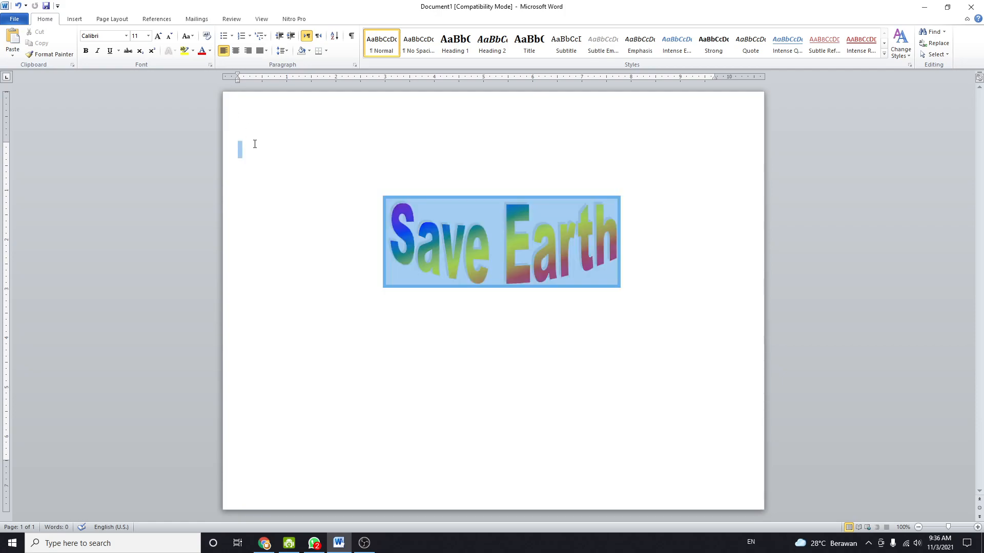
left_click(584, 341)
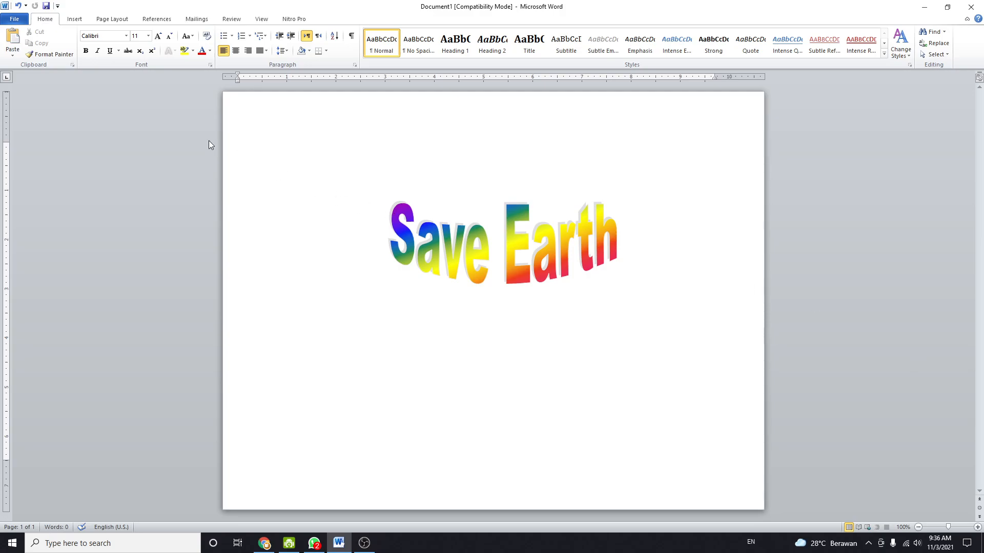
- Apply the Normal page margins preset, with 1" on every side
left_click(110, 20)
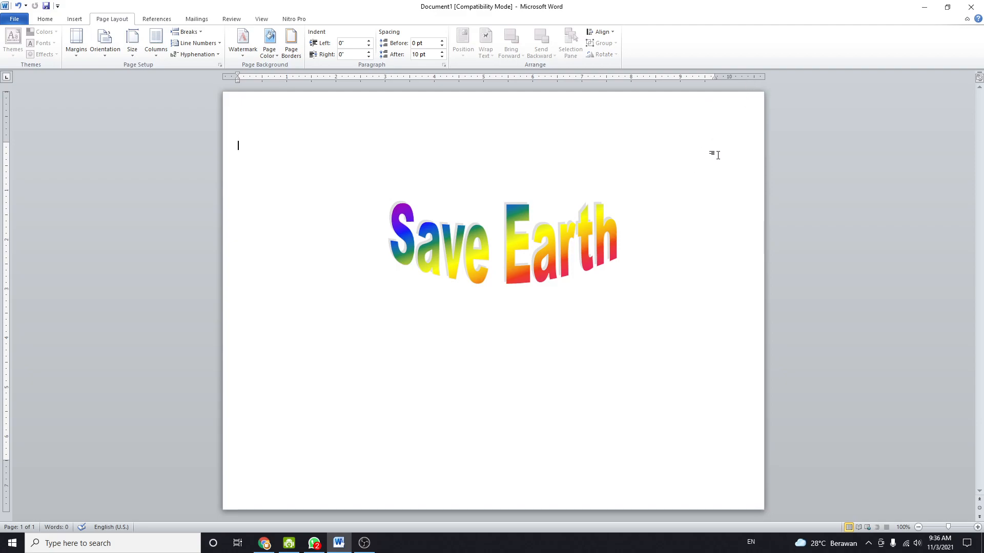
key("ctrl+z")
left_click(81, 51)
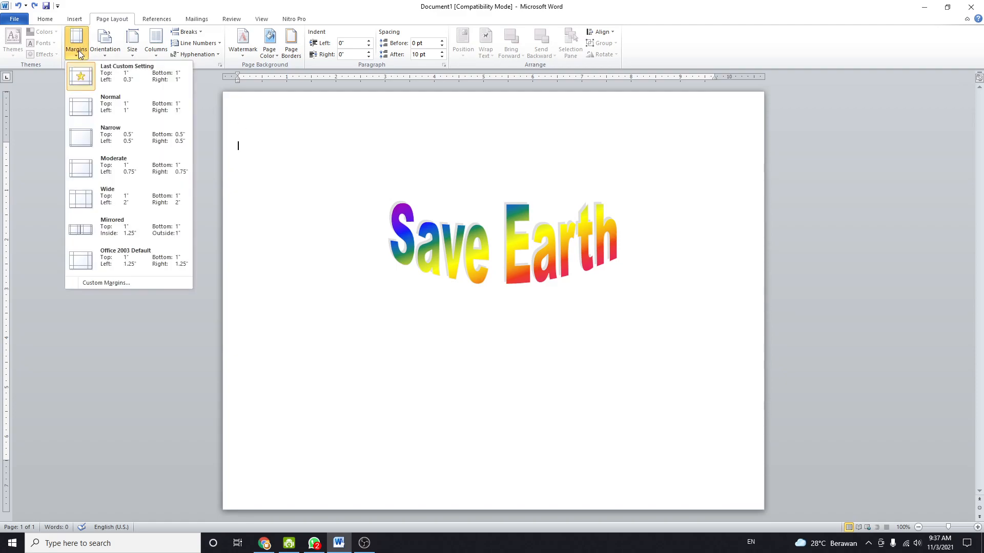
left_click(124, 112)
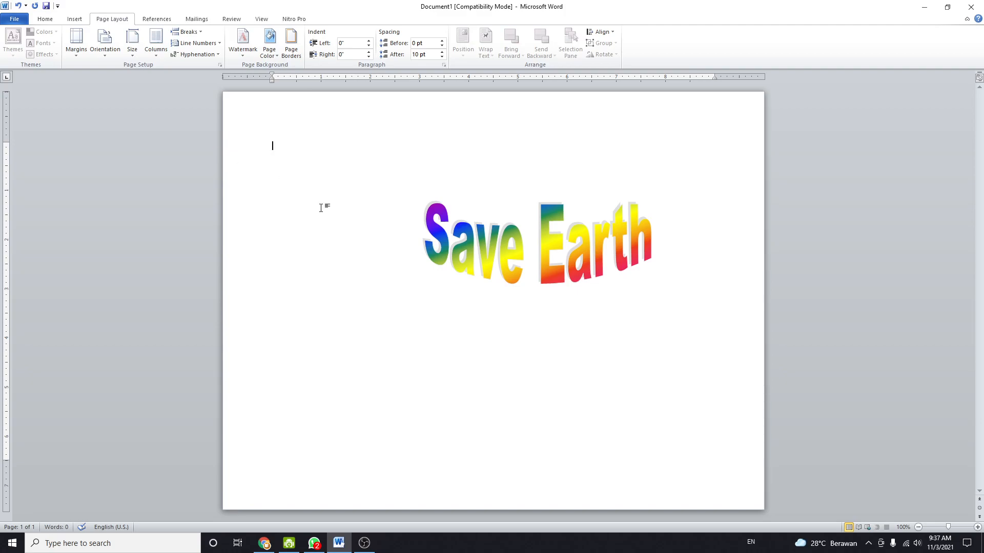
- Set custom page margins of 0.2" at the top and 0.2" on the left for the whole document
left_click(79, 48)
left_click(108, 279)
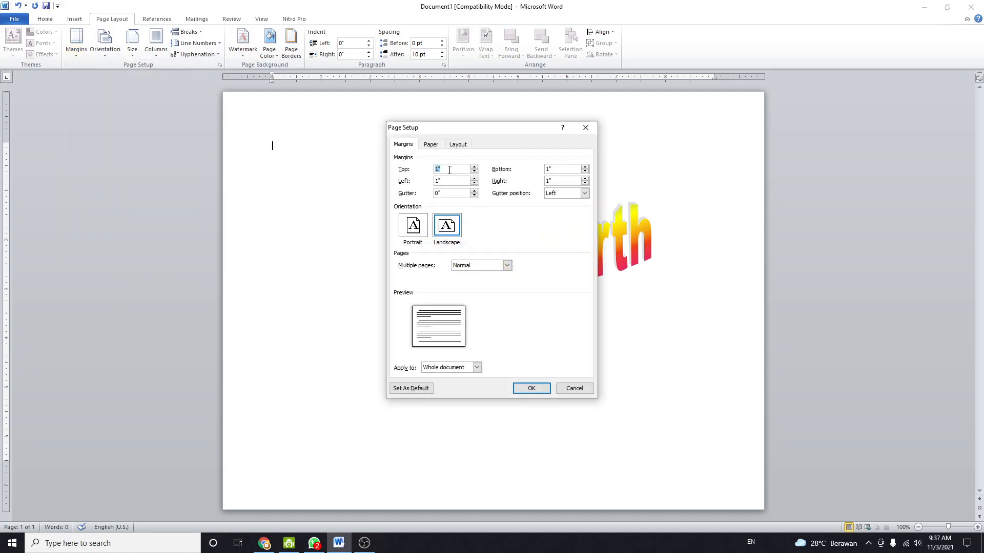
type("0.2")
left_click(454, 180)
type("0.2")
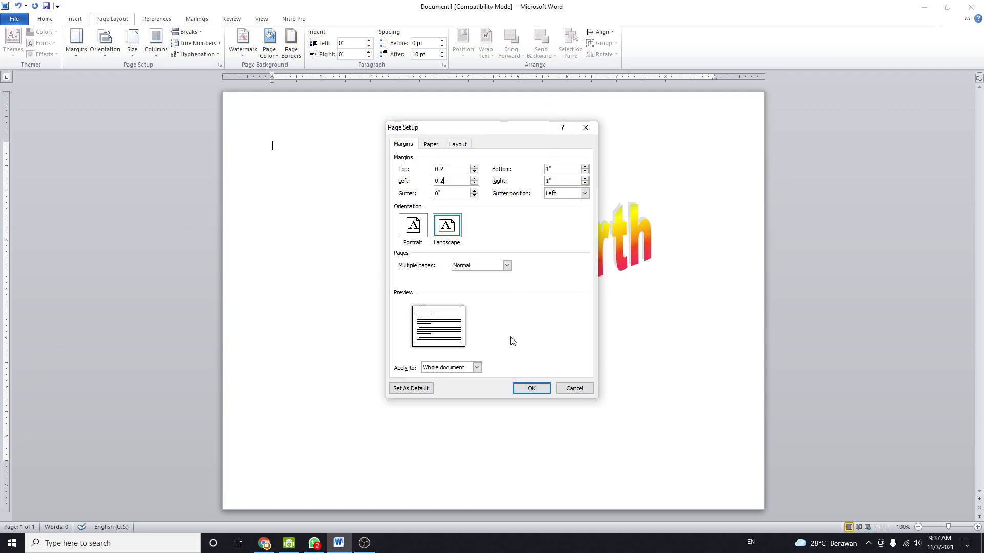
left_click(526, 389)
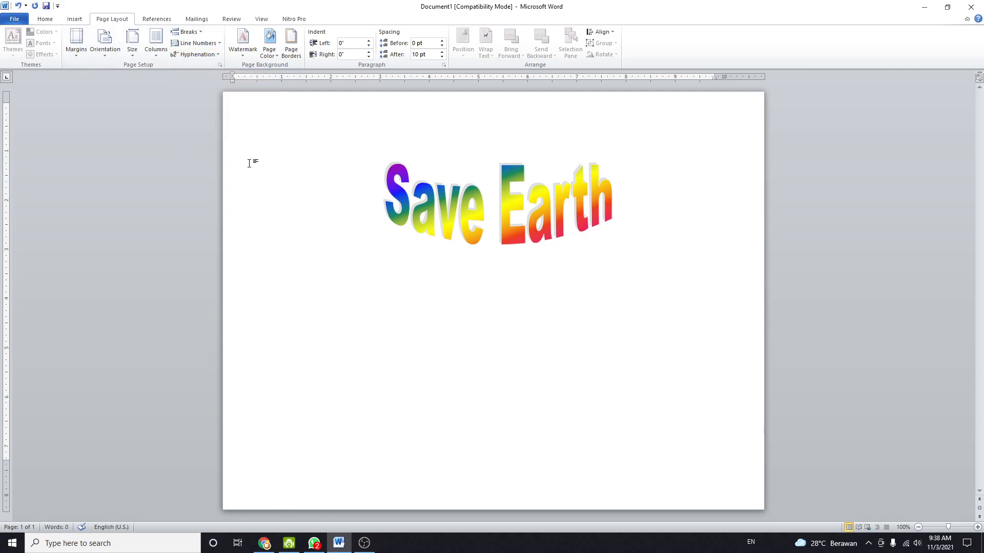
- Undo the custom page margins change
key("ctrl+z")
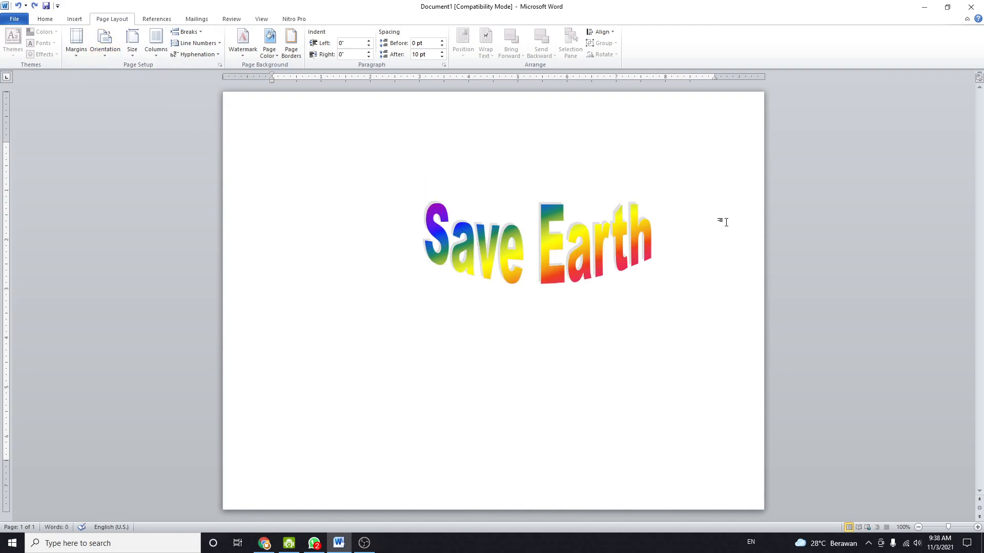
scroll(687, 212, "down", 1, "ctrl")
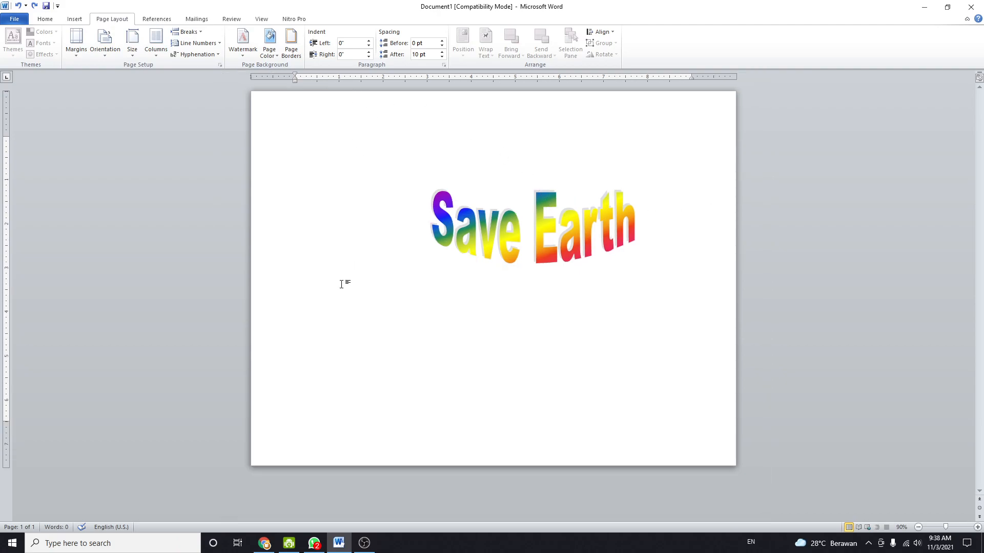
- Switch the page orientation to Portrait and back to Landscape
left_click(111, 54)
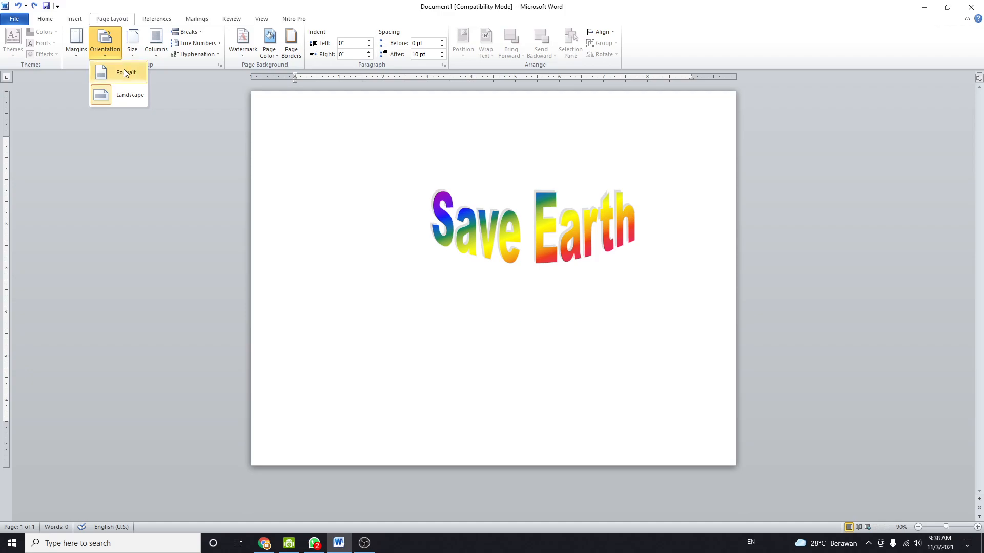
left_click(124, 72)
scroll(522, 205, "down", 2)
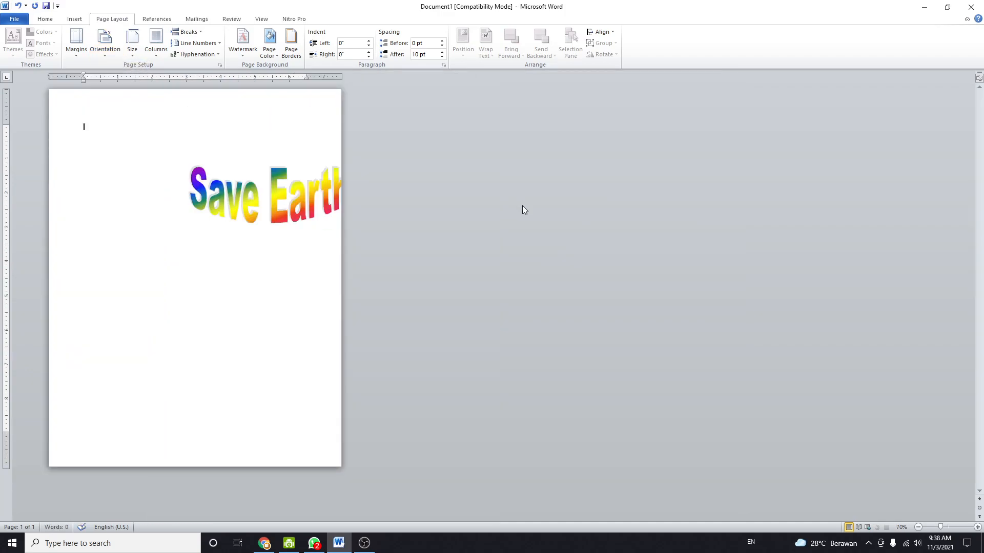
left_click(109, 54)
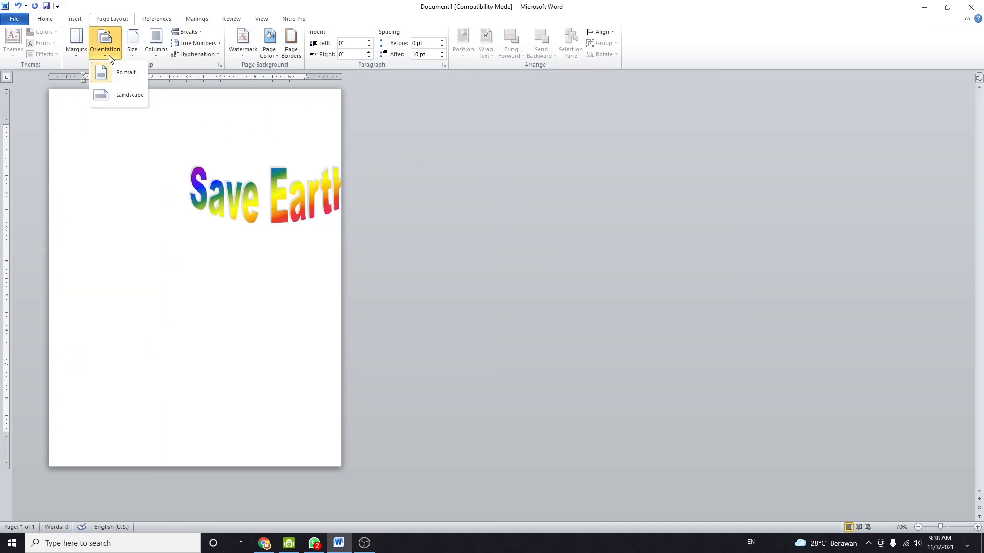
left_click(110, 95)
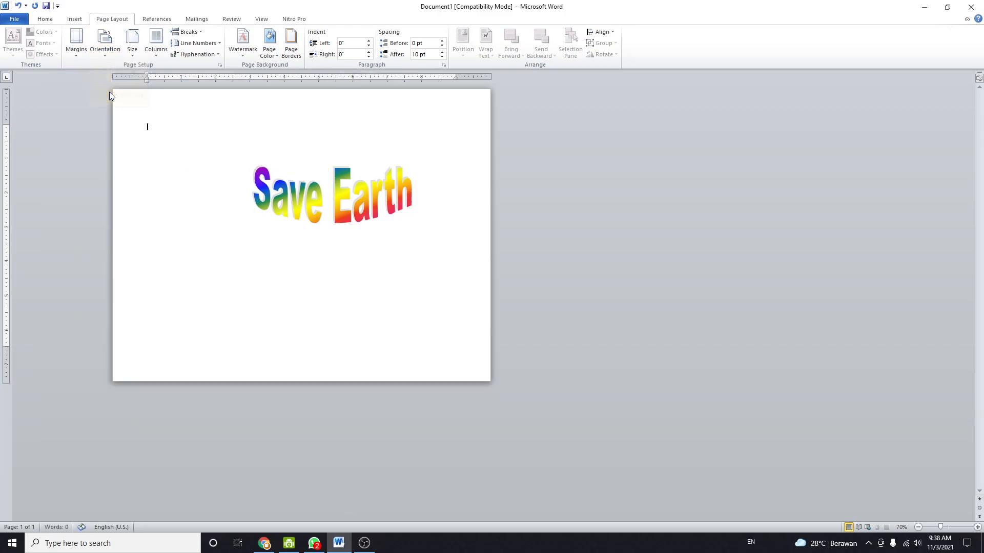
- Enlarge the Save Earth WordArt to span nearly the full width between the side margins, centre it on the page and deselect it
left_click(358, 183)
left_click_drag(359, 183, 320, 199)
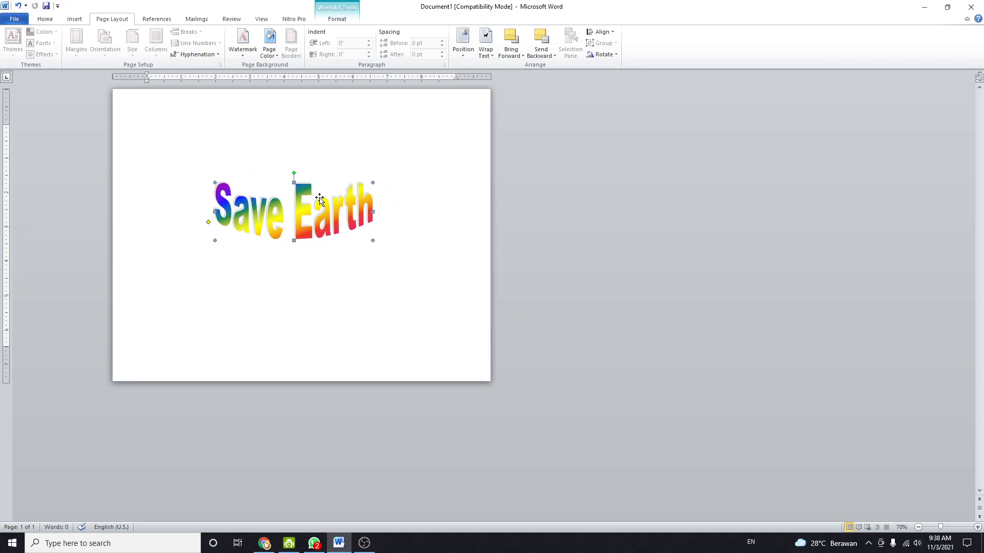
left_click_drag(373, 183, 451, 135)
left_click_drag(419, 174, 414, 237)
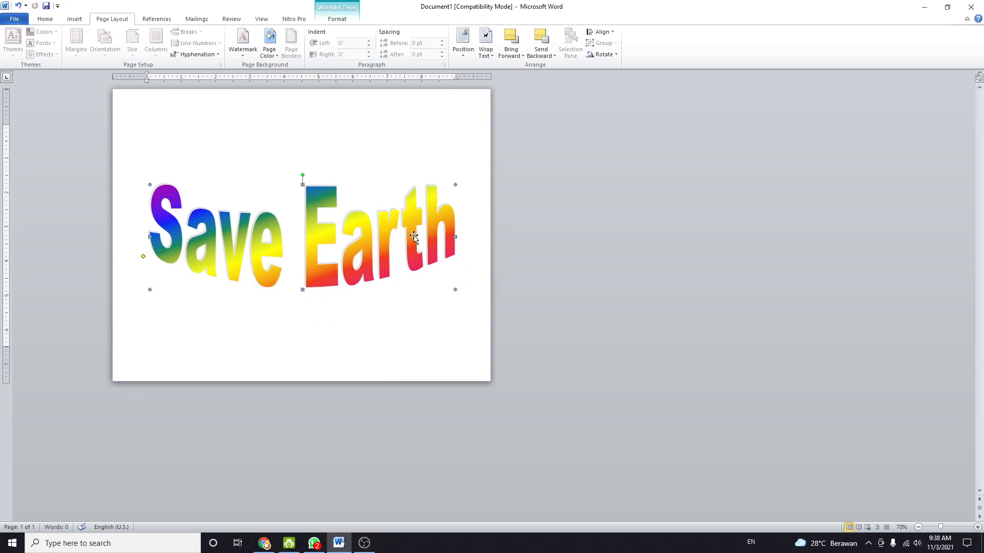
left_click(491, 219)
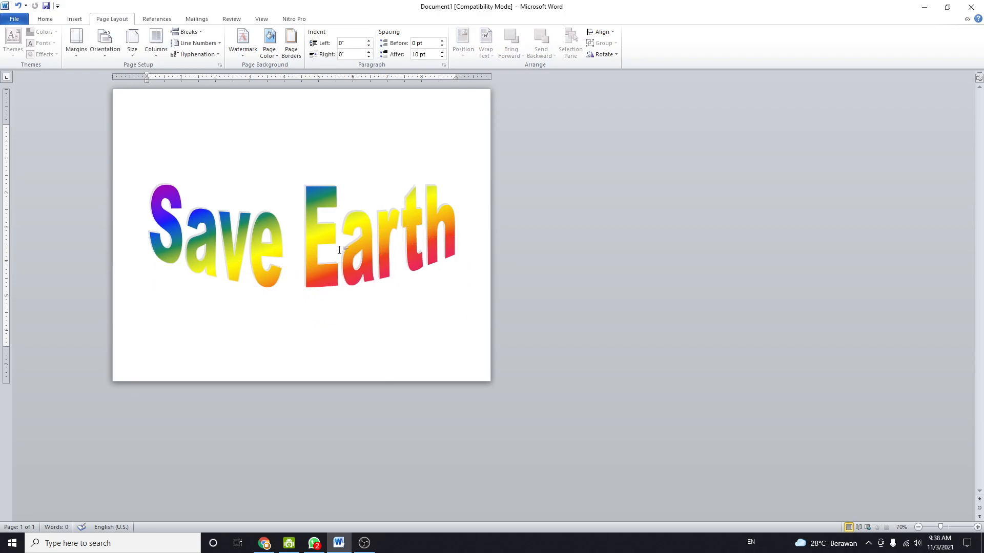
left_click(316, 250)
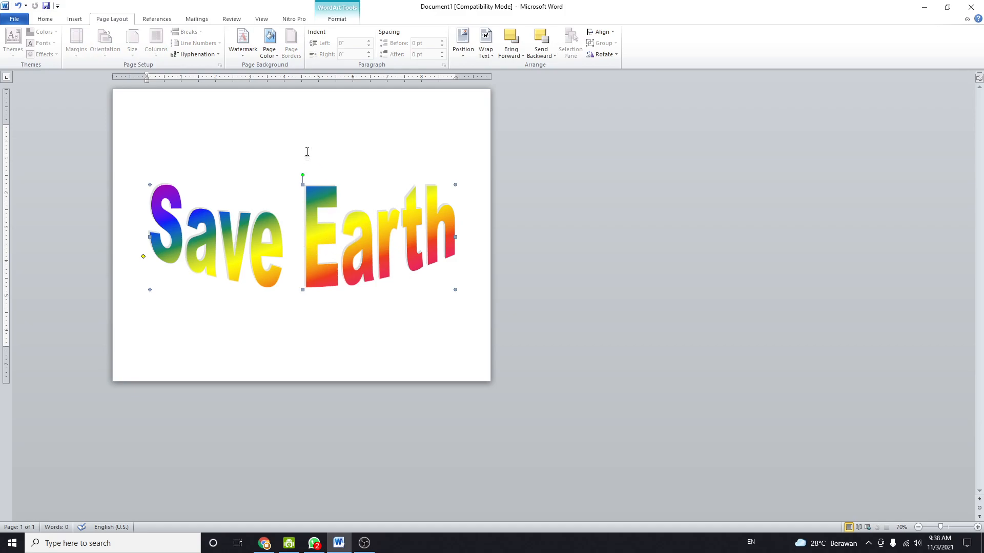
left_click(298, 149)
left_click(326, 226)
left_click(352, 198)
left_click(330, 215)
left_click(330, 215)
left_click(321, 213)
left_click(332, 149)
left_click(329, 236)
left_click(336, 164)
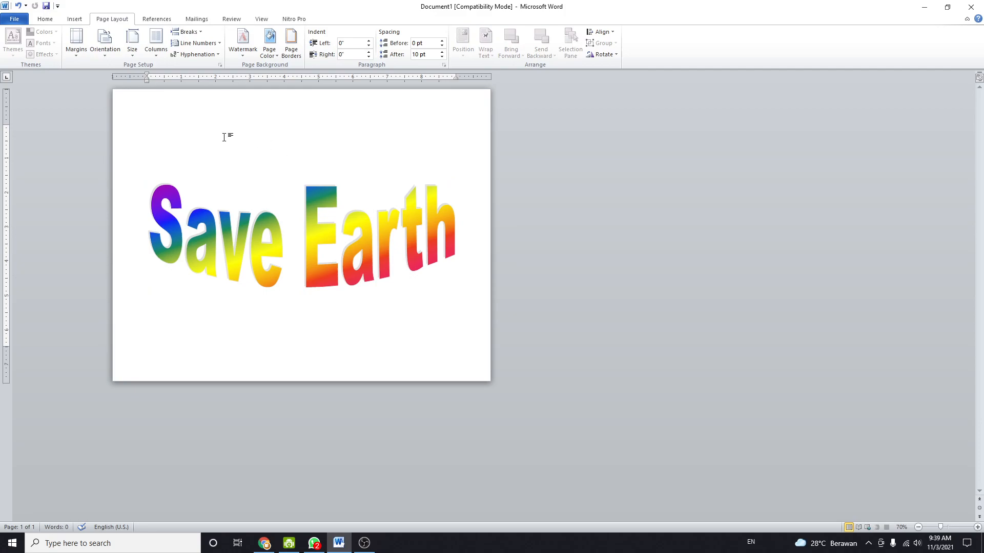
left_click(102, 53)
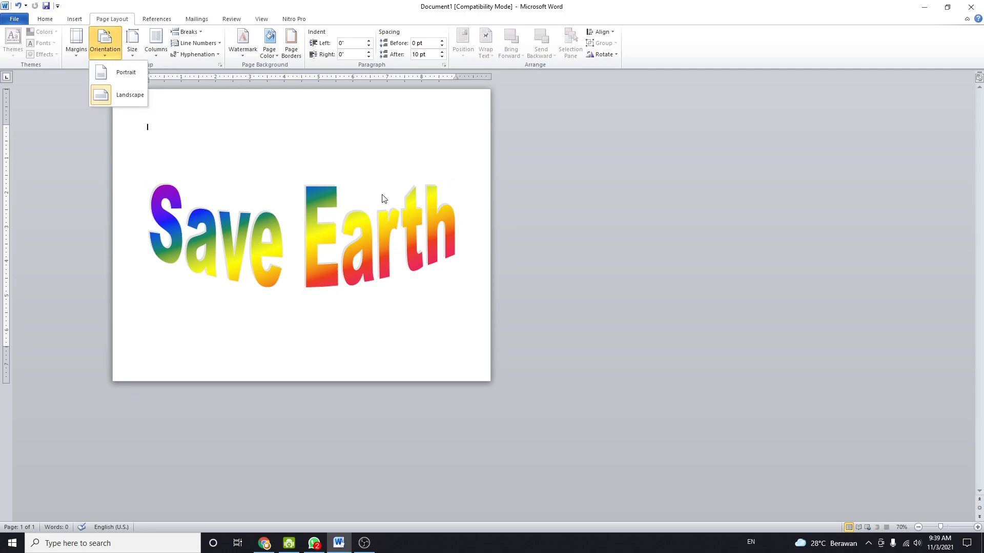
left_click(352, 149)
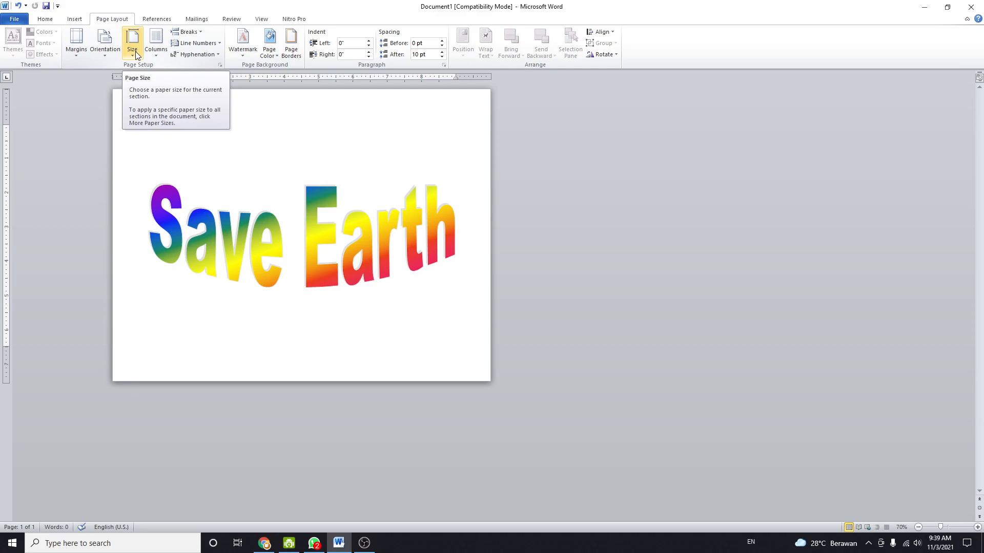
- Choose a wider paper size for the landscape page and shift the Save Earth WordArt slightly right and down
left_click(136, 55)
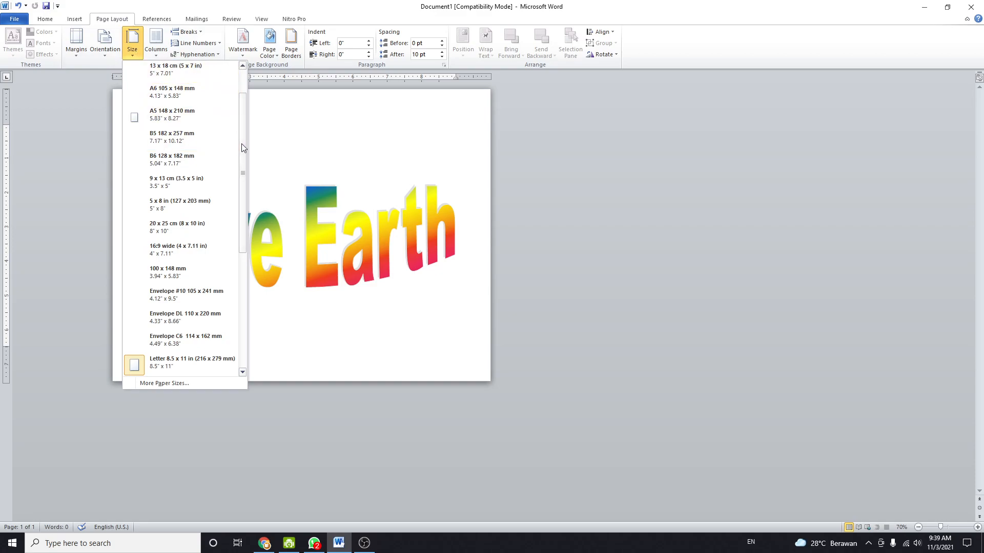
left_click_drag(241, 143, 223, 267)
left_click(188, 359)
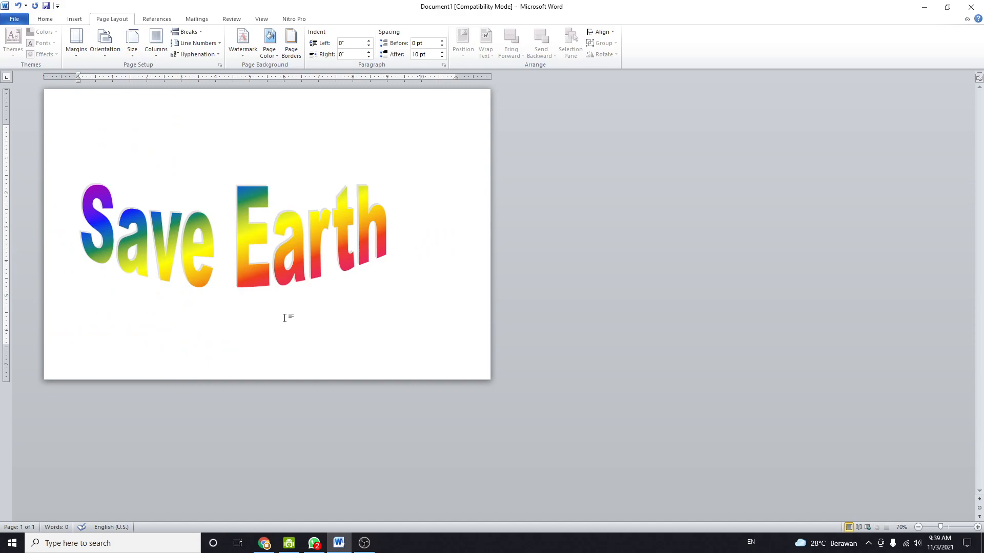
left_click(285, 249)
left_click_drag(285, 249, 304, 253)
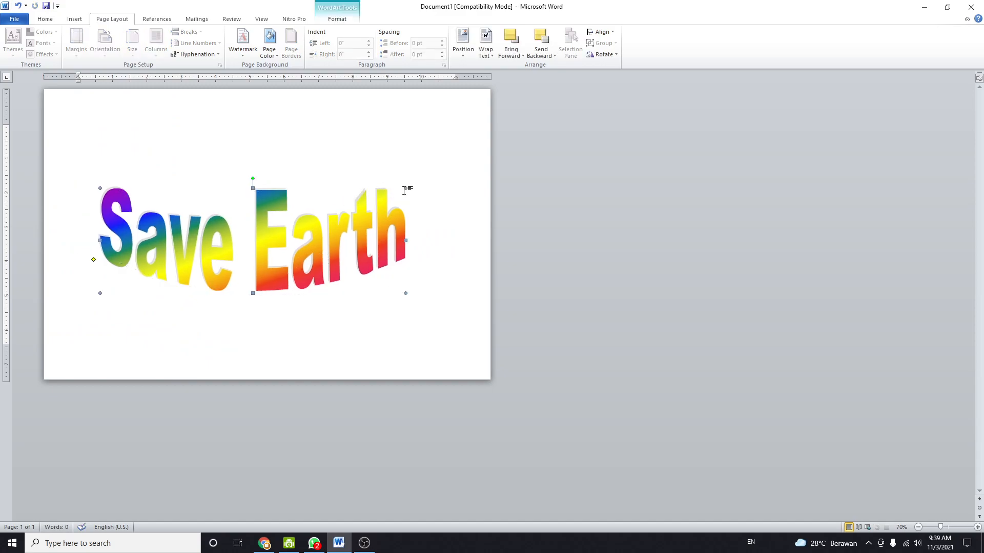
left_click(250, 138)
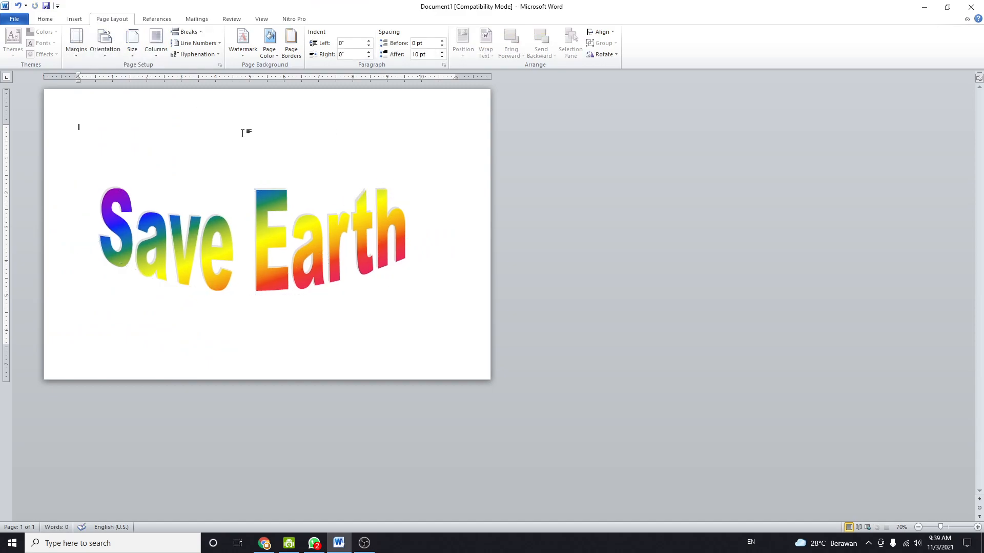
- Set the paper size to A4 210 x 297 mm
left_click(131, 56)
scroll(155, 128, "up", 5)
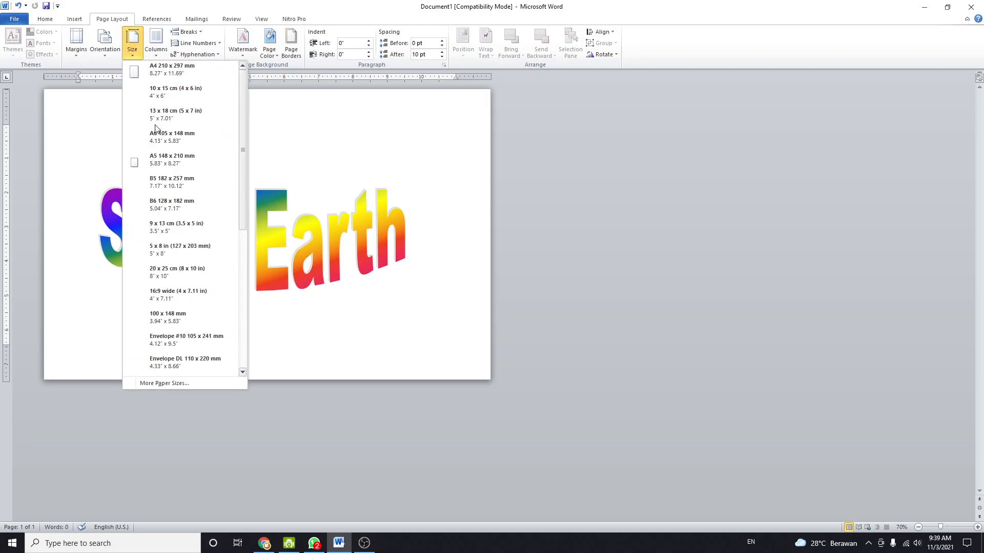
left_click(181, 71)
- Enlarge the Save Earth WordArt slightly from its upper-left corner, recentre it on the A4 page and deselect it
left_click(323, 246)
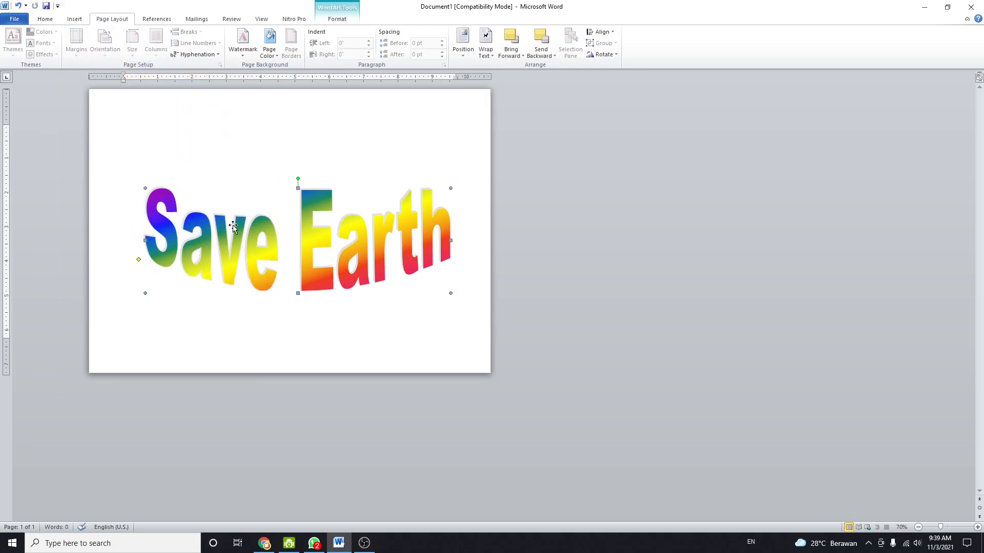
left_click_drag(145, 188, 120, 176)
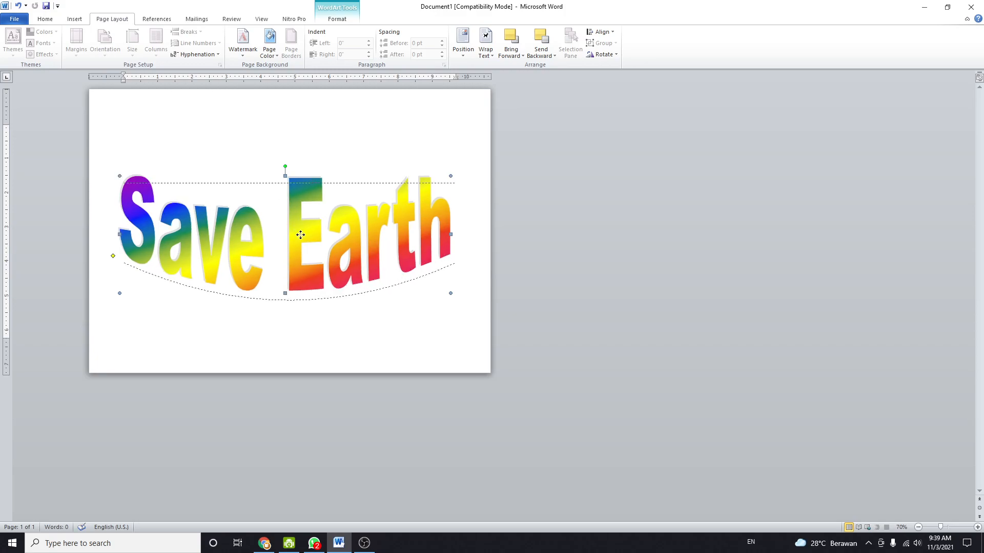
left_click_drag(301, 235, 308, 247)
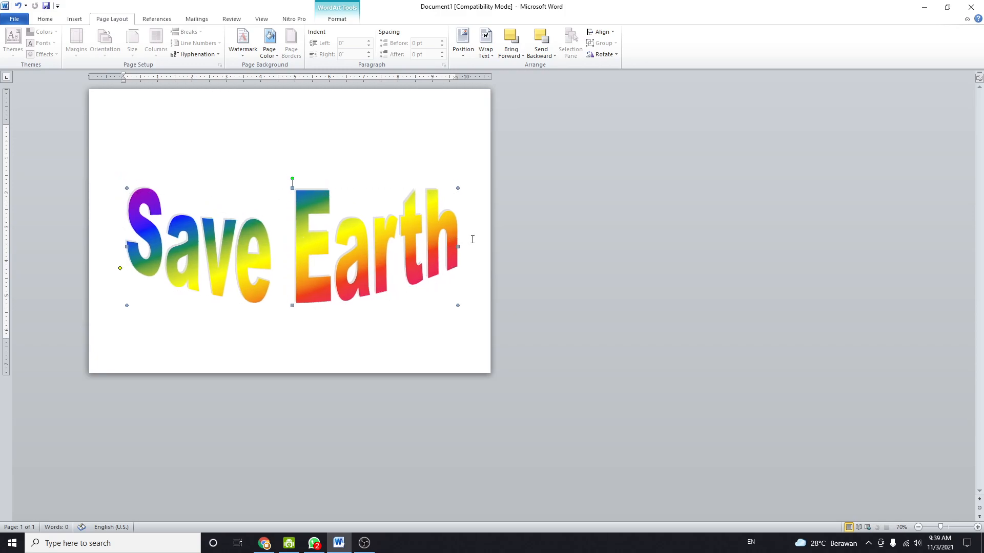
left_click(466, 240)
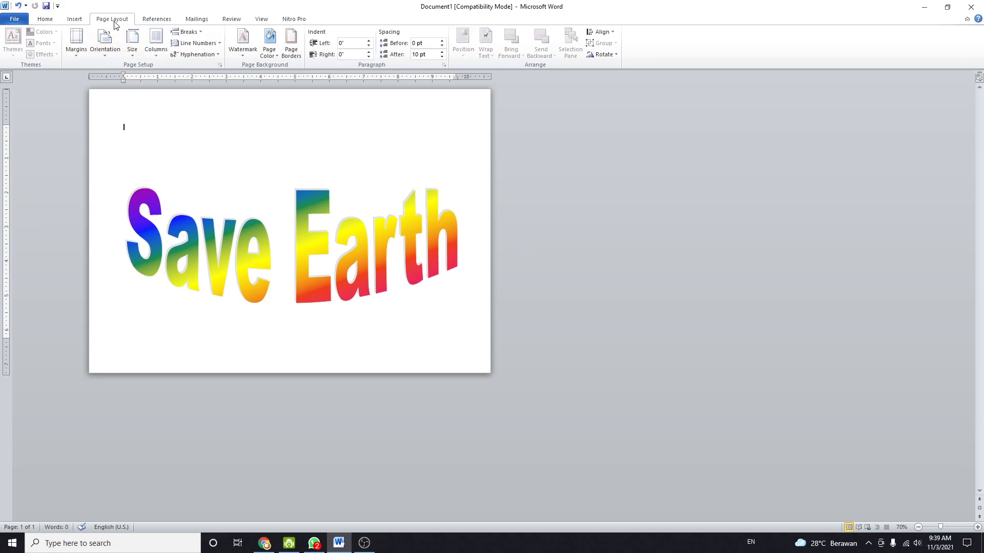
left_click(132, 51)
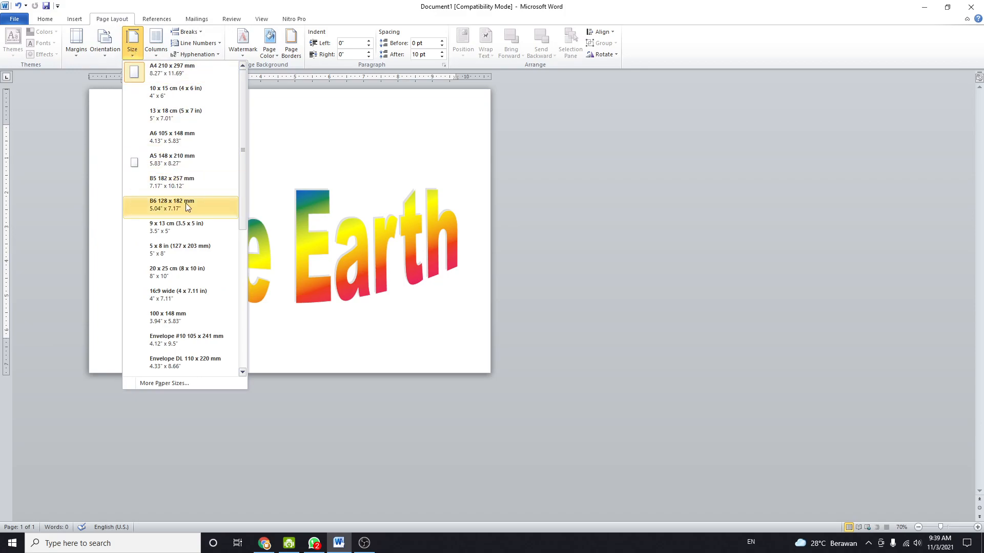
left_click(384, 163)
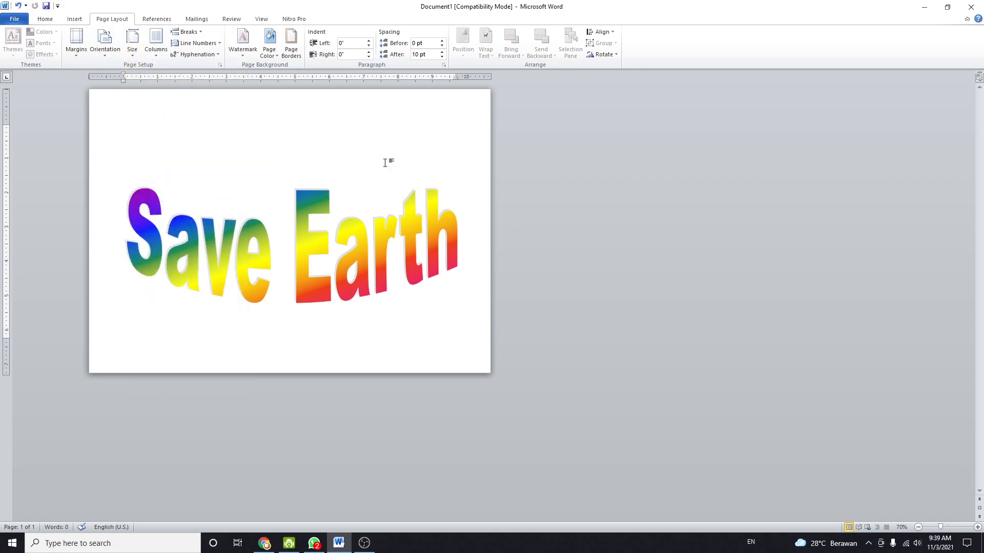